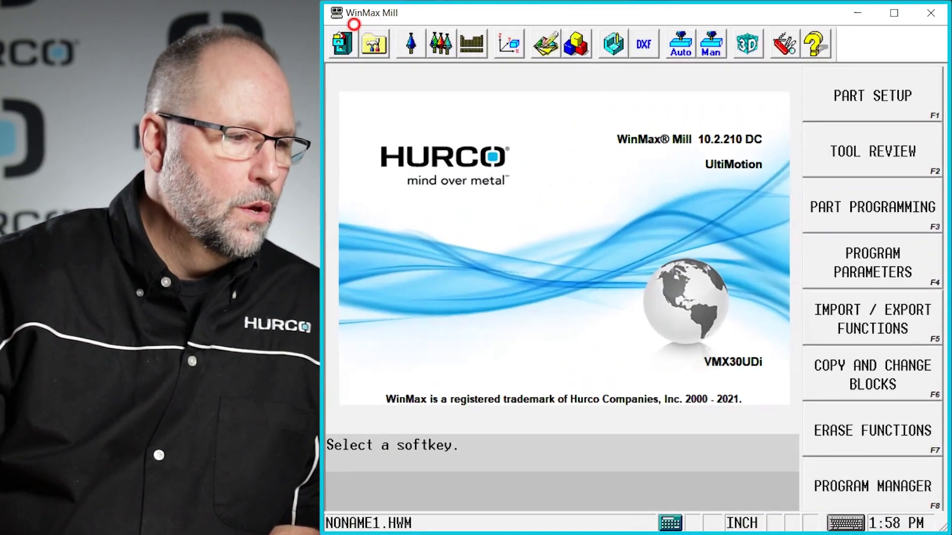
# - Create the new conversational program NONAME2.HWM from Program Manager and return to the start screen
pyautogui.press('F8')
pyautogui.click(865, 102)
pyautogui.click(870, 104)
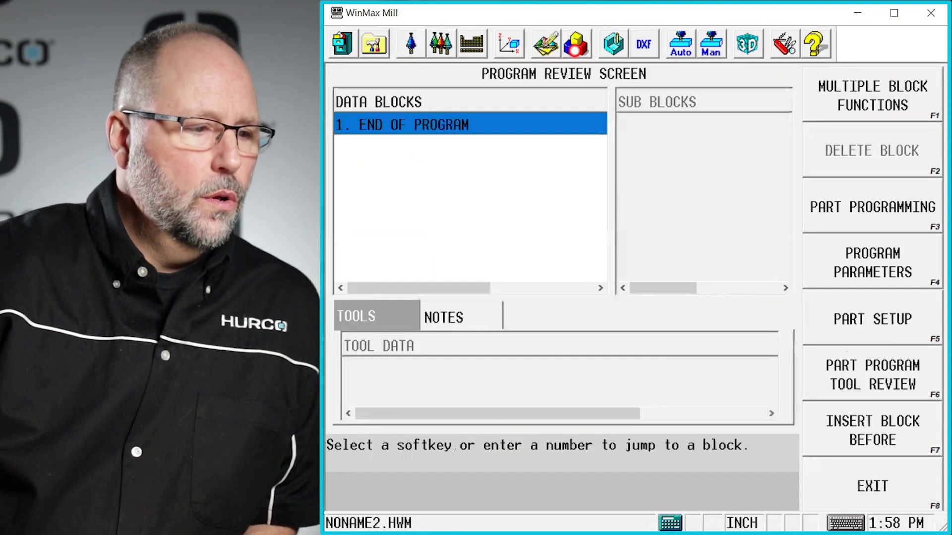
pyautogui.click(579, 48)
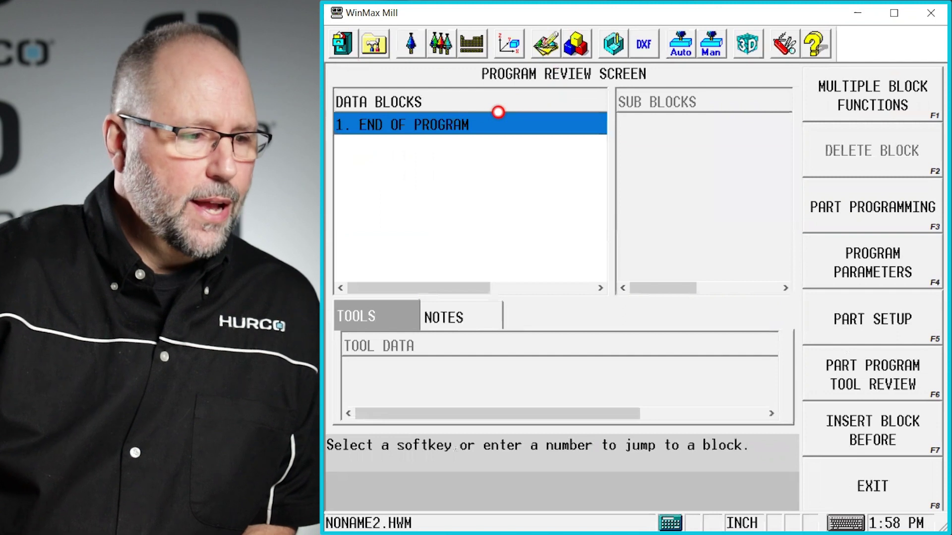
pyautogui.click(349, 48)
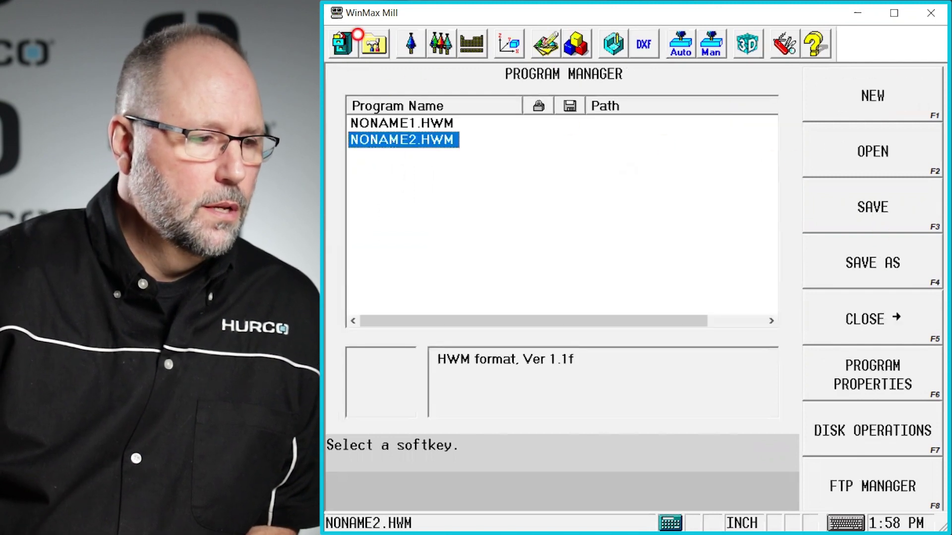
pyautogui.click(378, 49)
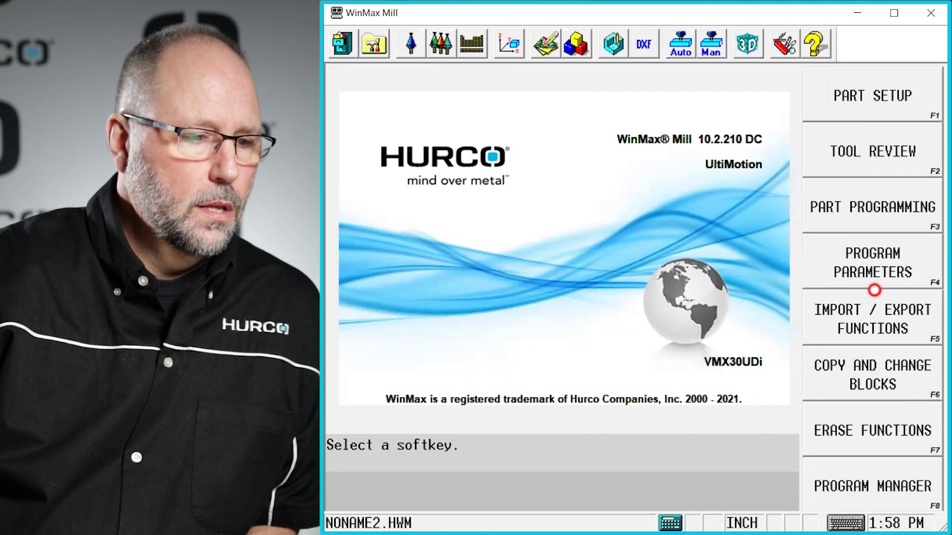
# - Add a Stick Lettering Along Contour block via Milling > More > Lettering
pyautogui.click(862, 198)
pyautogui.click(878, 214)
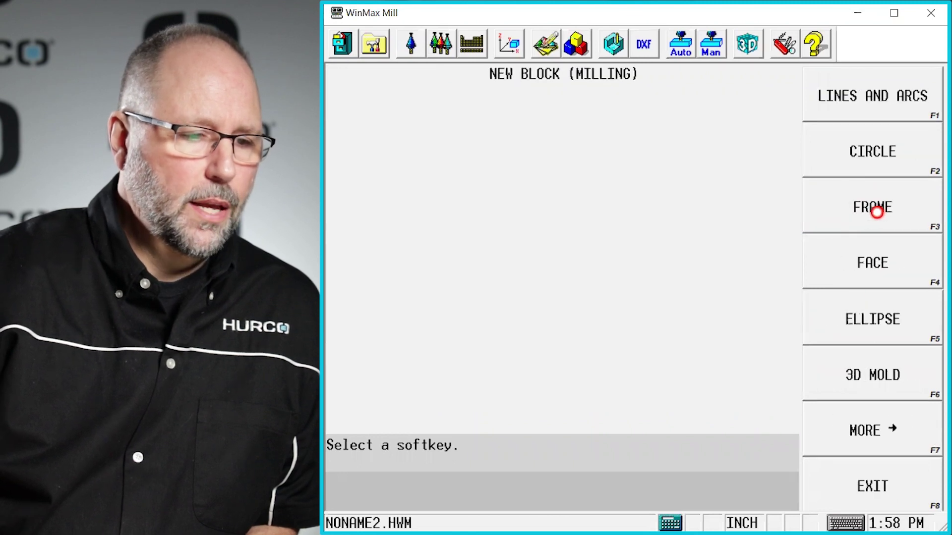
pyautogui.click(881, 434)
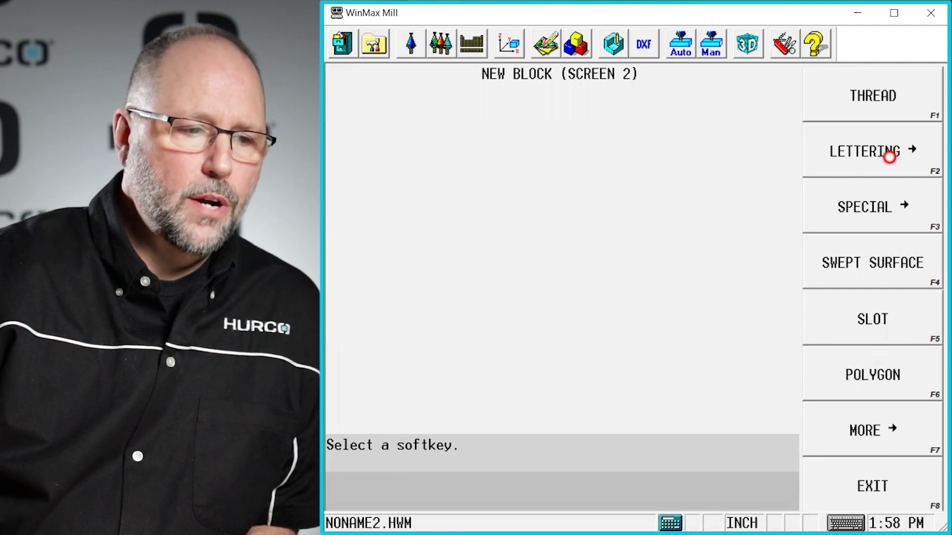
pyautogui.click(889, 149)
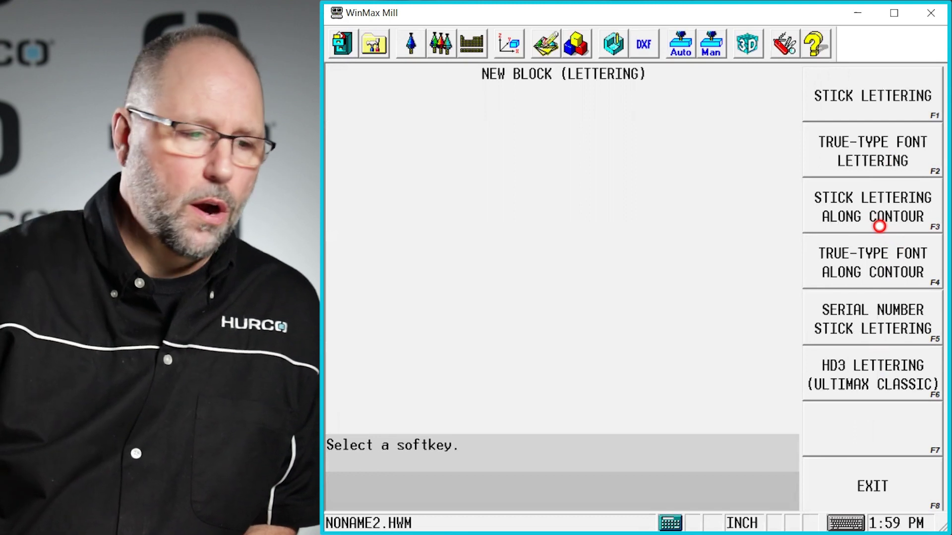
pyautogui.click(879, 219)
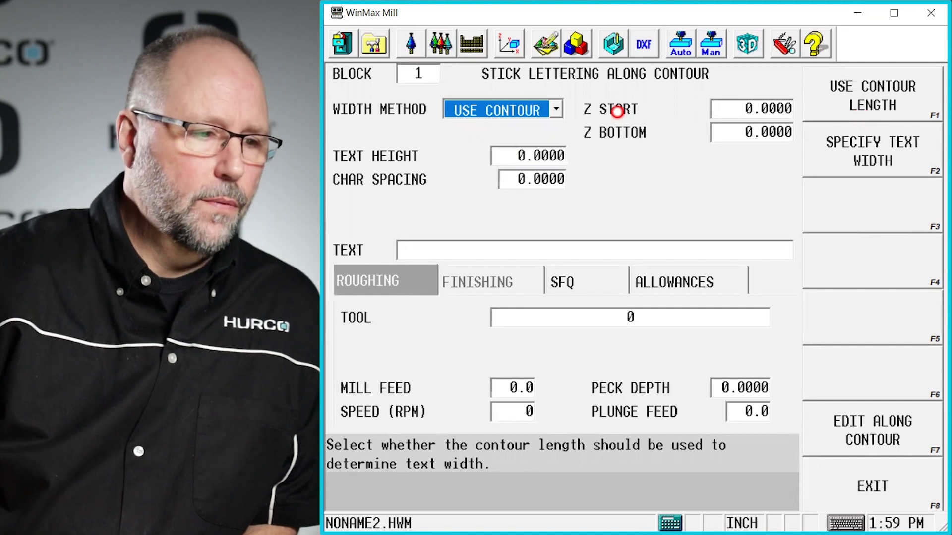
# - Keep Block 1's width method at USE CONTOUR
pyautogui.click(558, 111)
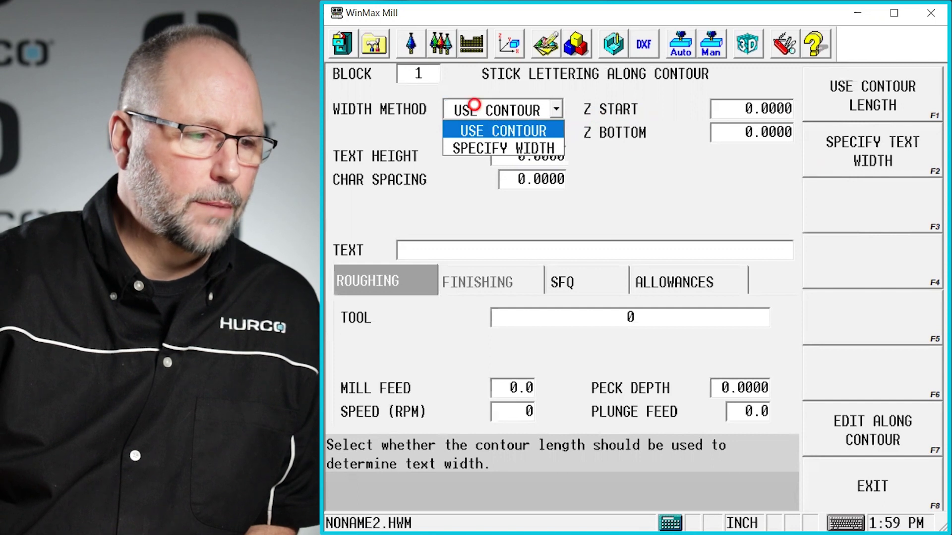
pyautogui.click(477, 119)
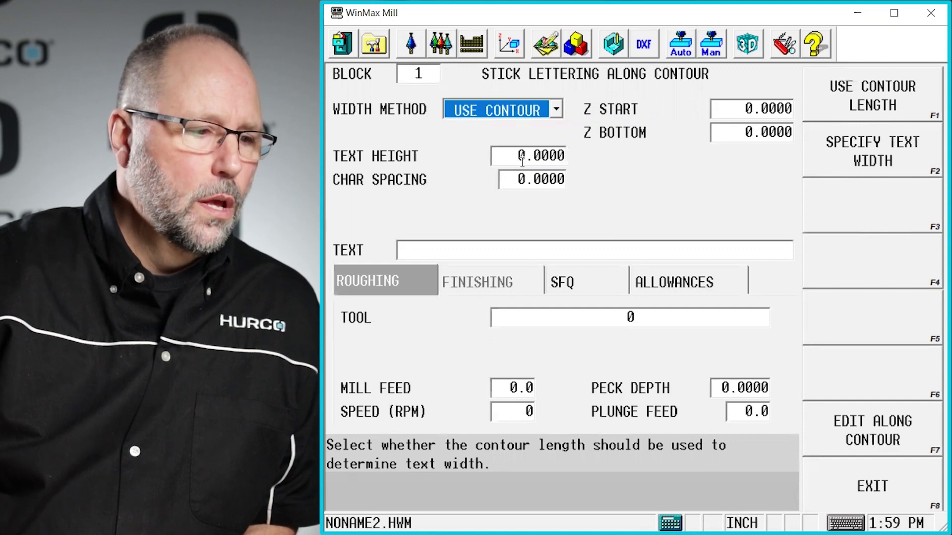
pyautogui.press('Return')
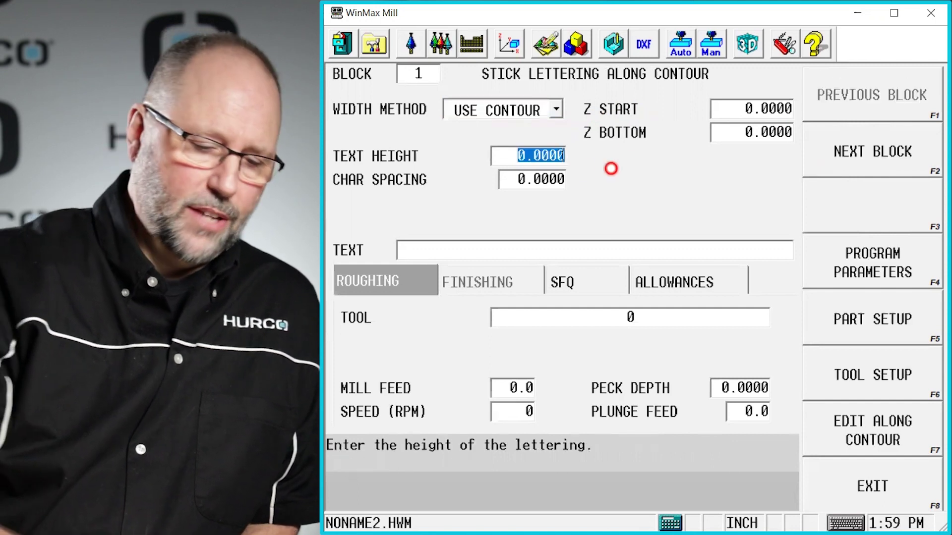
# - Set text height to 0.2500 and character spacing to 0.0200
pyautogui.write('.25')
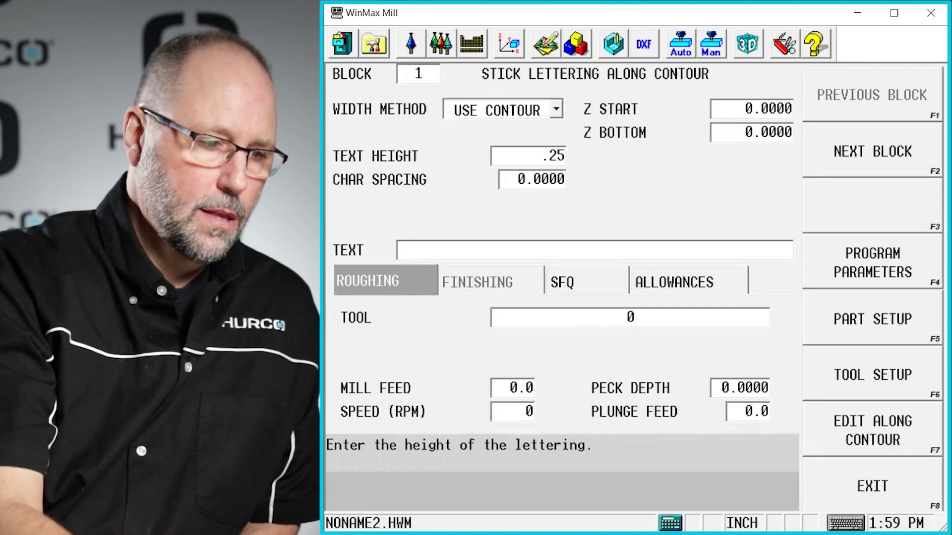
pyautogui.press('Return')
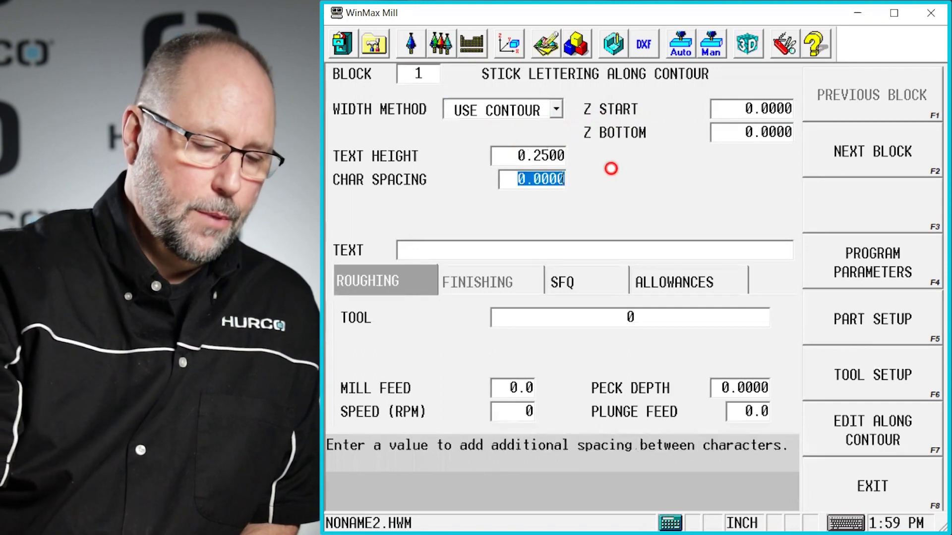
pyautogui.write('.02')
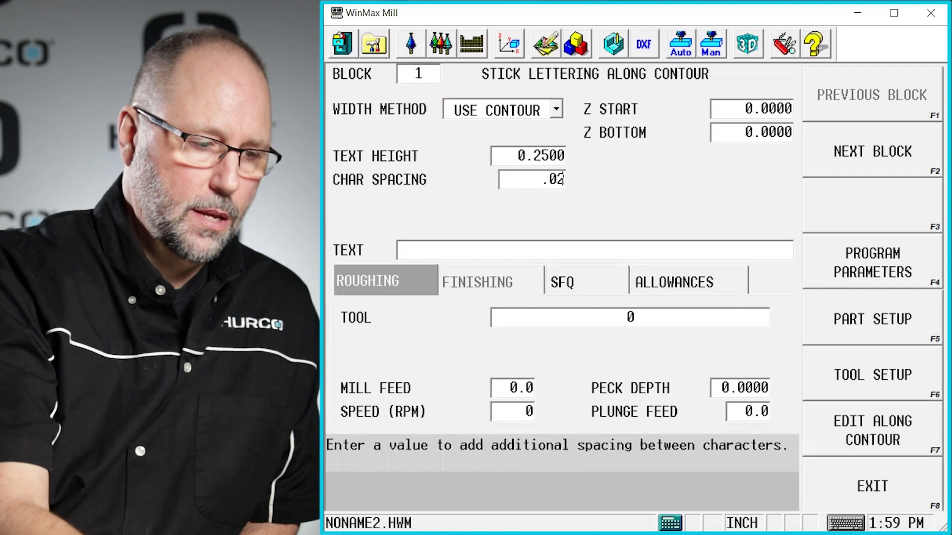
pyautogui.press('Return')
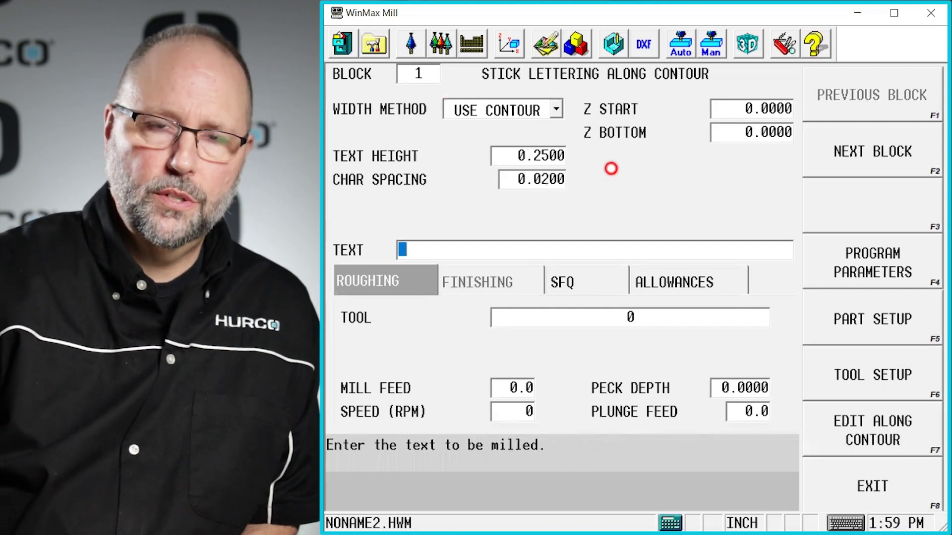
# - Enter the lettering text HURCO WINMAX, correcting the misspelled first word
pyautogui.write('HU')
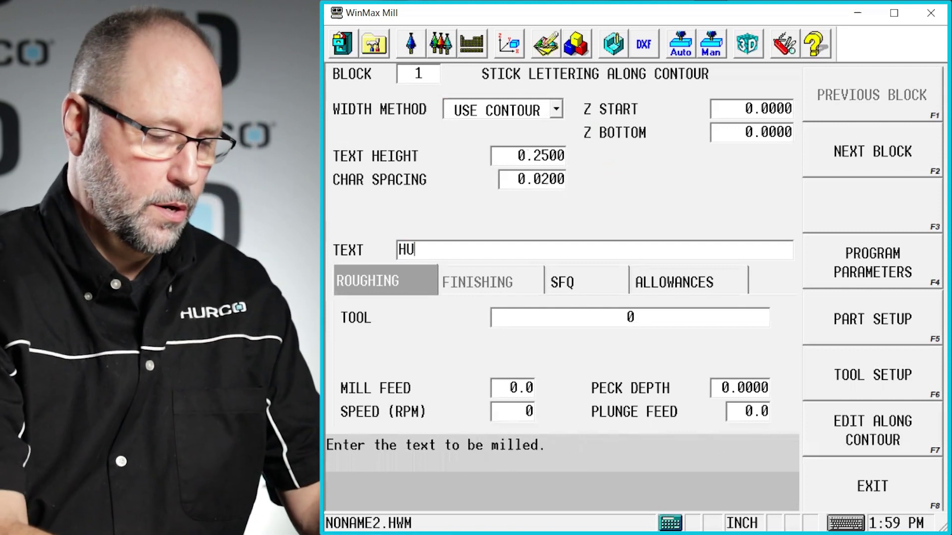
pyautogui.write('E')
pyautogui.press('BackSpace')
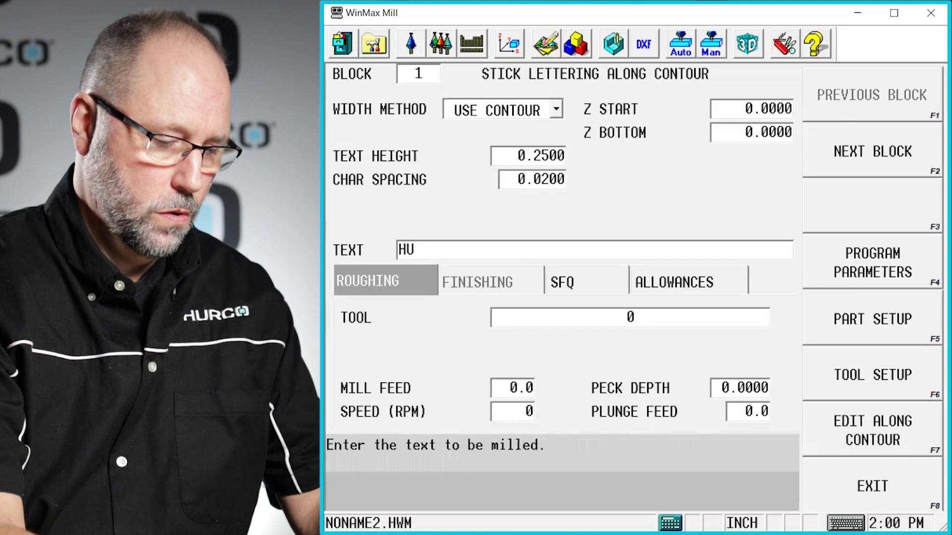
pyautogui.write('CO')
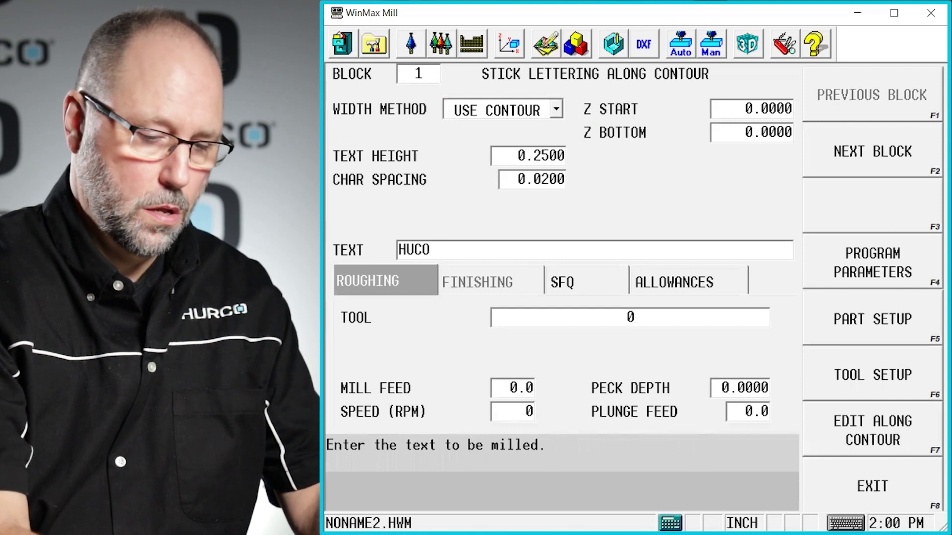
pyautogui.write(' WINMAX')
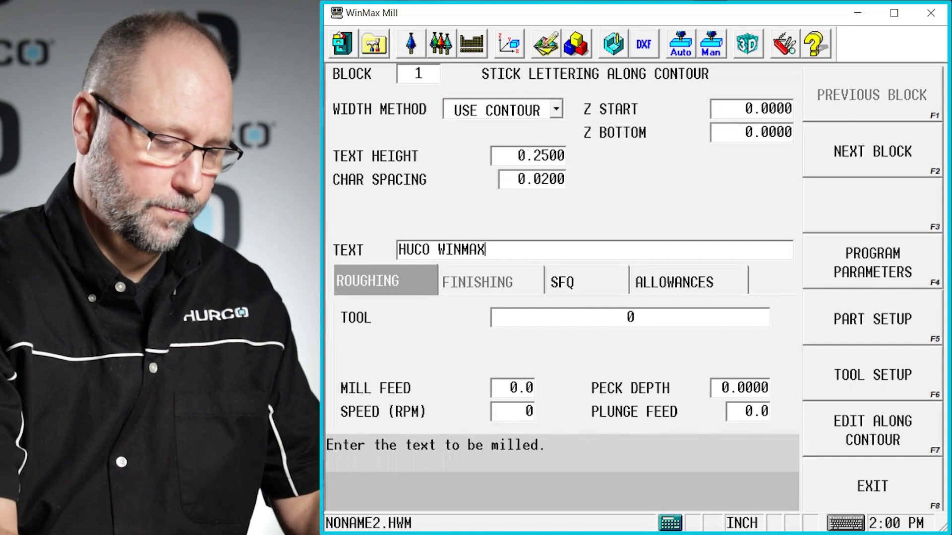
pyautogui.press('Return')
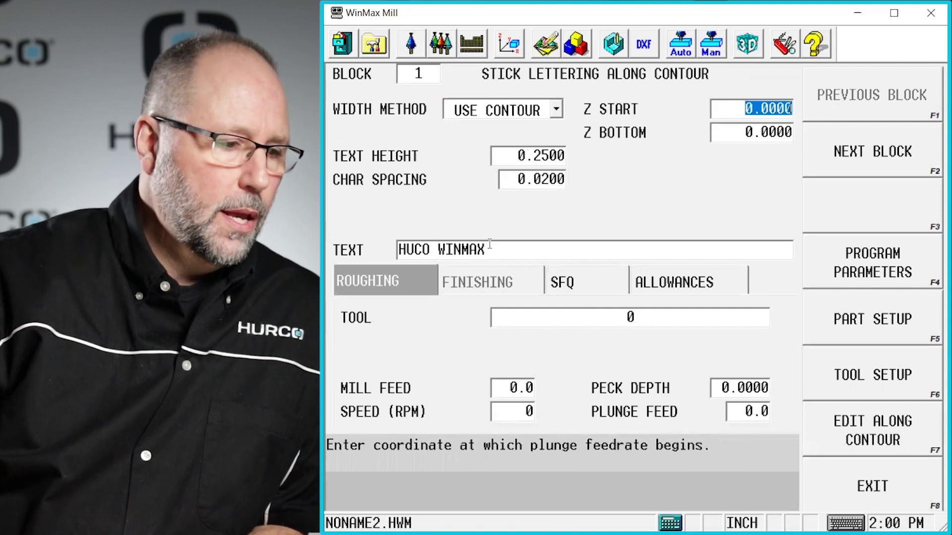
pyautogui.click(418, 249)
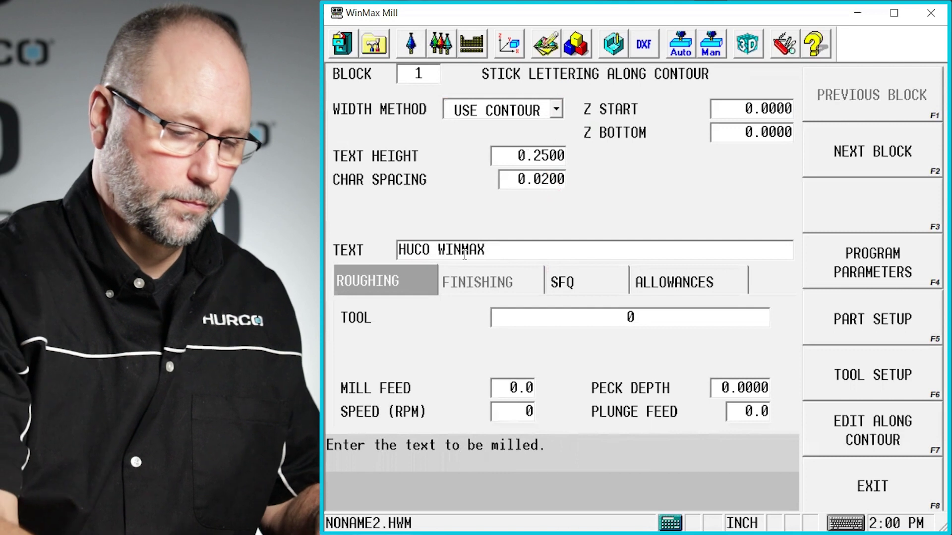
pyautogui.press('Delete')
pyautogui.press('Delete')
pyautogui.press('Delete')
pyautogui.press('Delete')
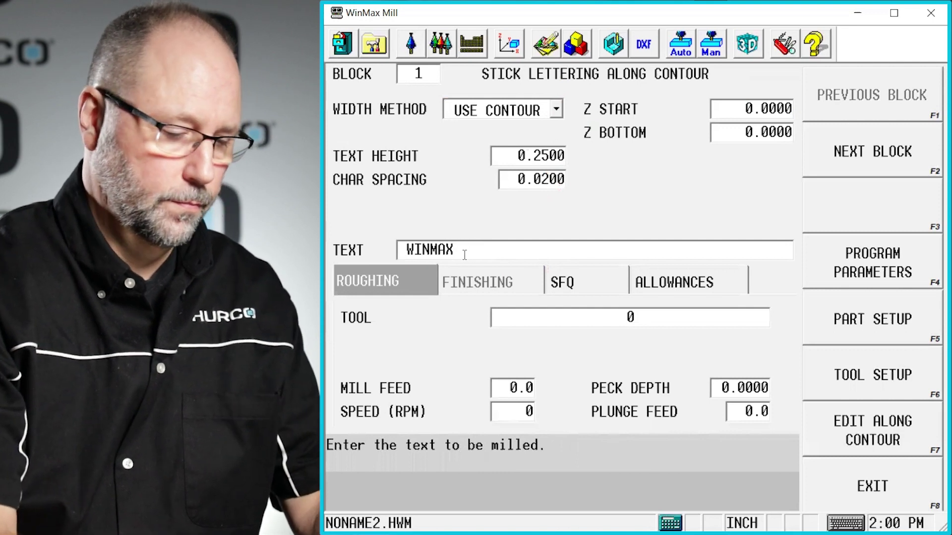
pyautogui.write('HURCO')
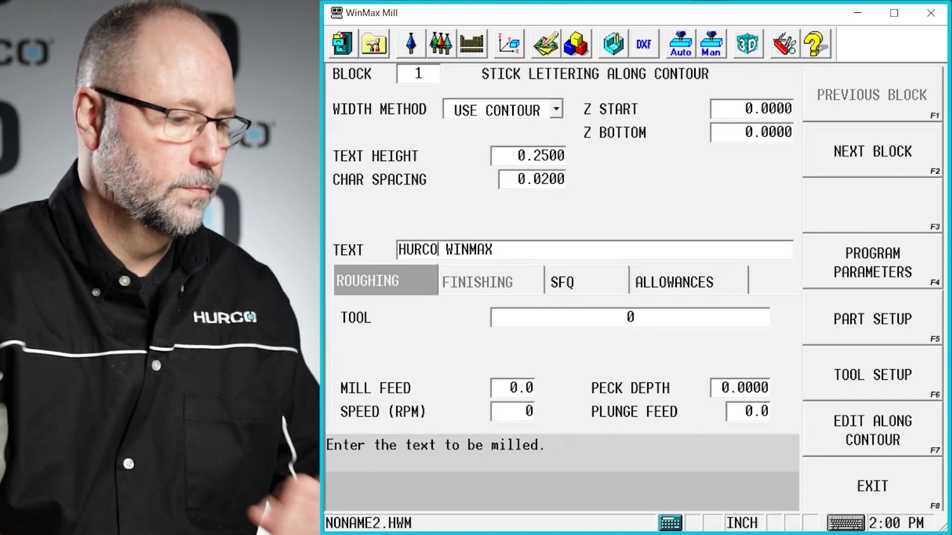
pyautogui.press('Return')
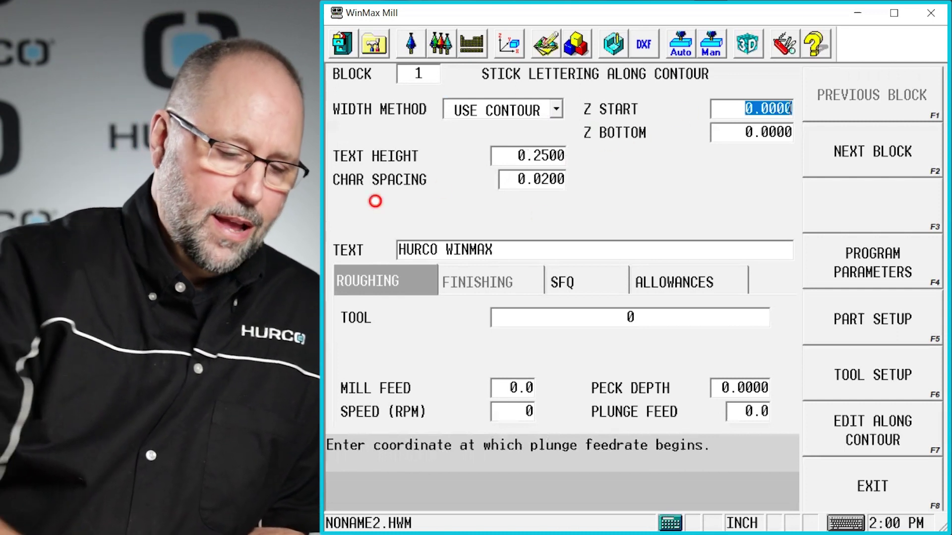
# - Set Z start to 0.1000 and Z bottom to -0.0100
pyautogui.write('.1')
pyautogui.press('Return')
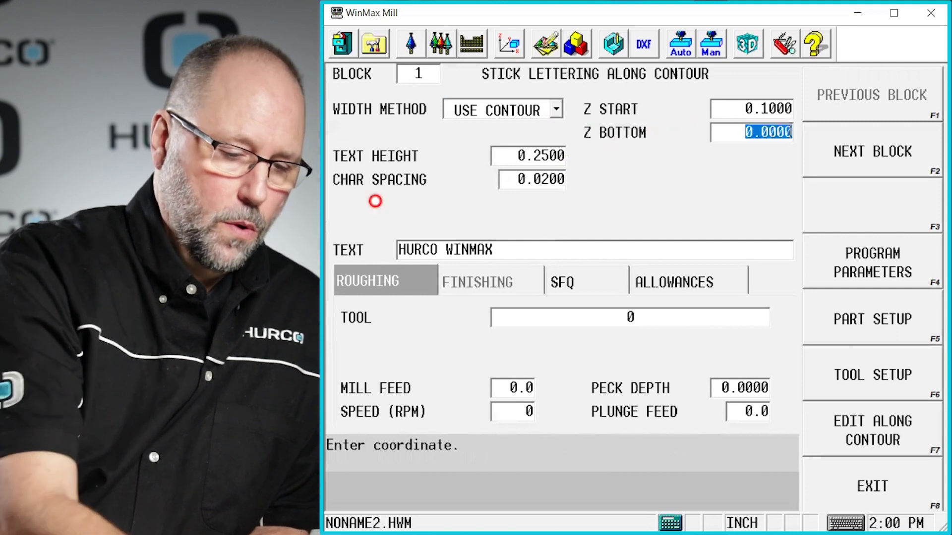
pyautogui.write('-0')
pyautogui.write('.01')
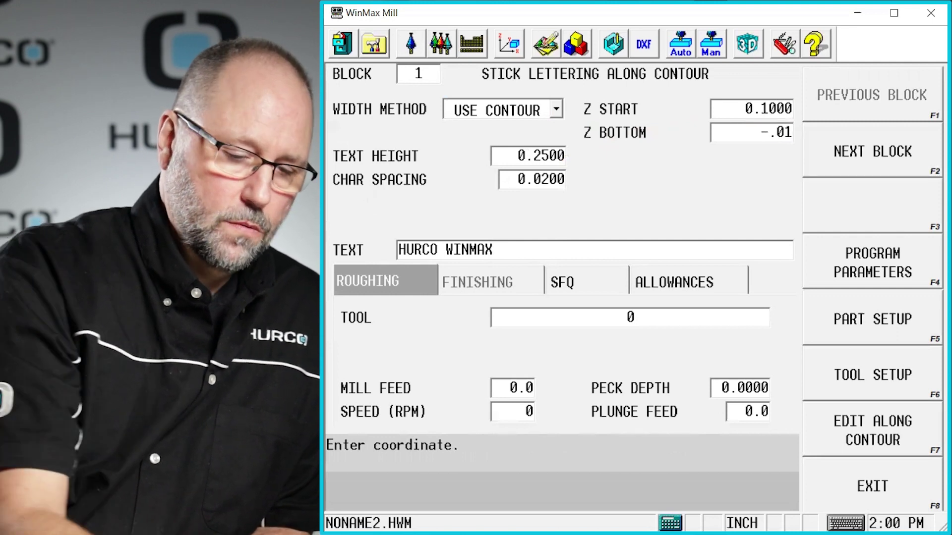
pyautogui.press('Return')
pyautogui.press('Return')
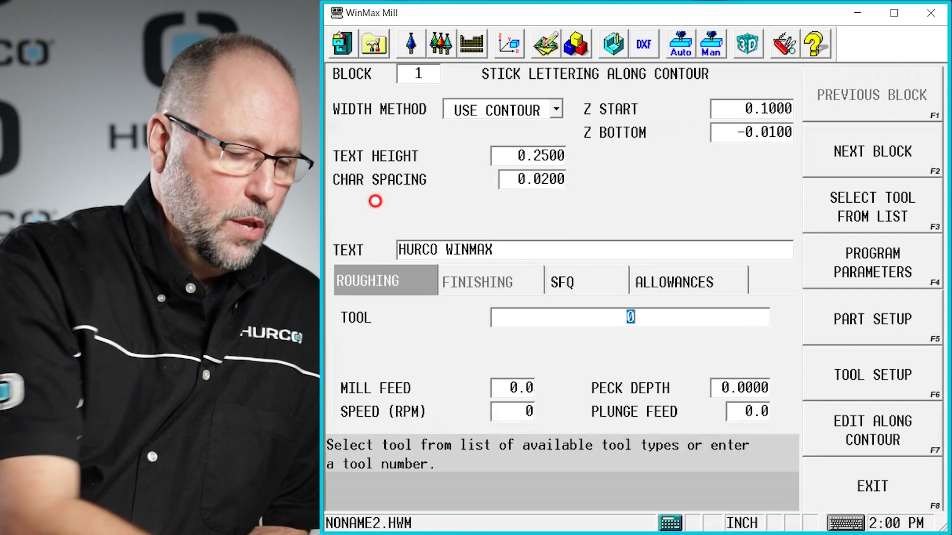
# - Choose tool 1, the 0.1250-diameter center drill, from the tool list
pyautogui.press('F3')
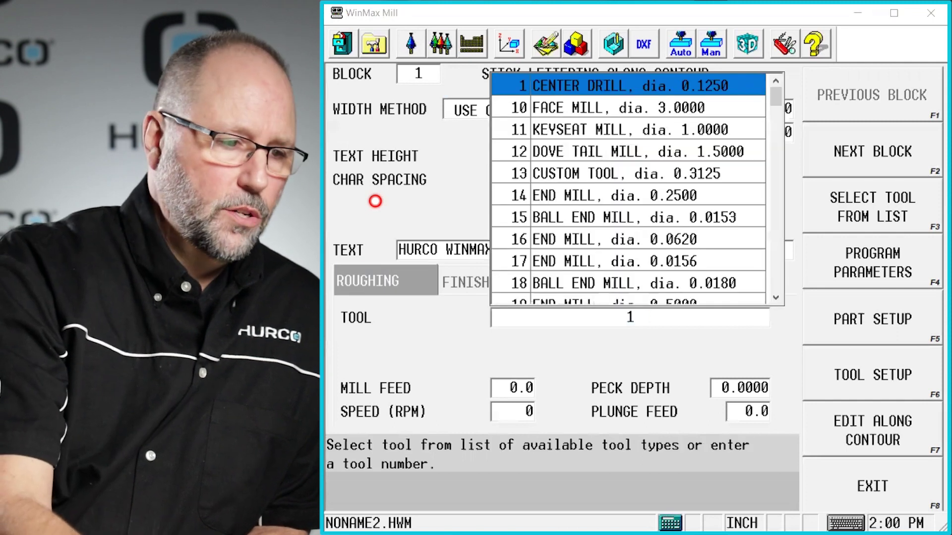
pyautogui.press('Return')
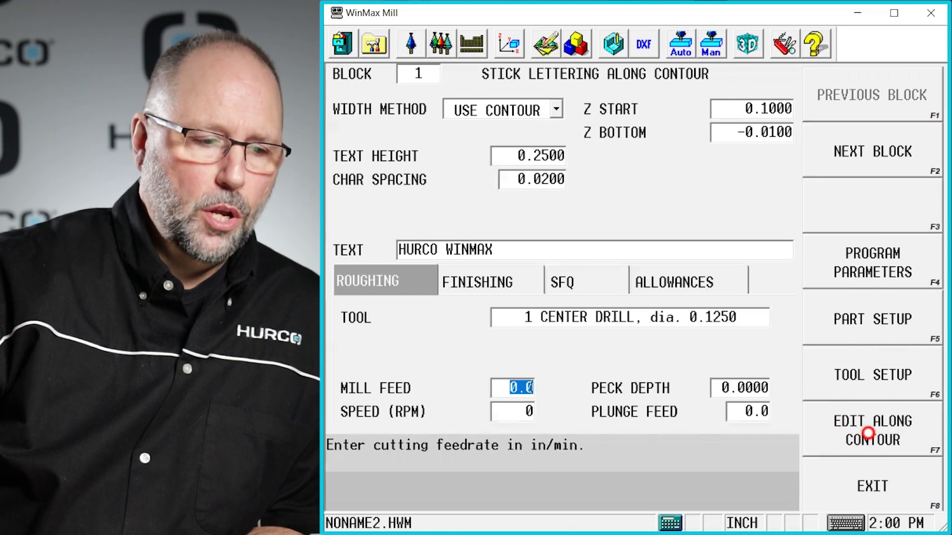
pyautogui.click(868, 433)
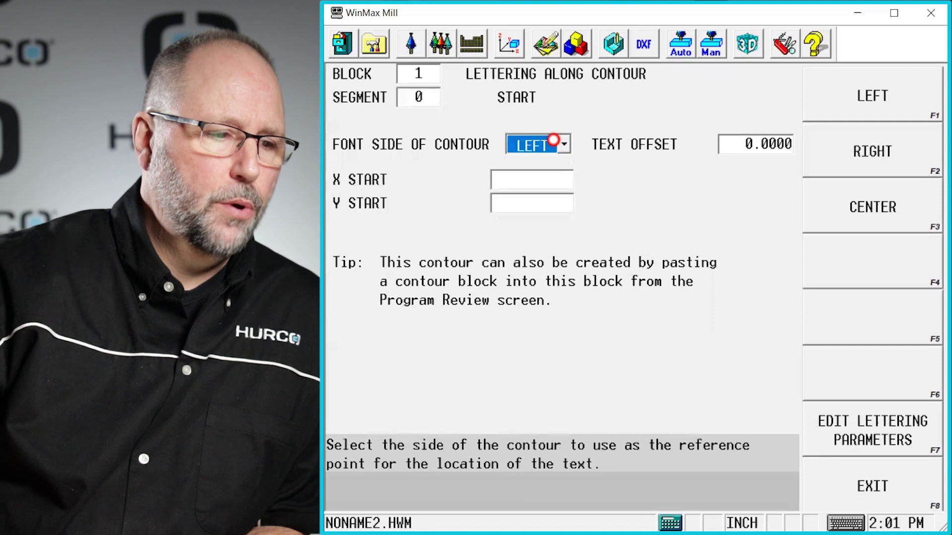
# - Set the contour start segment's text offset to 0.0500
pyautogui.click(774, 144)
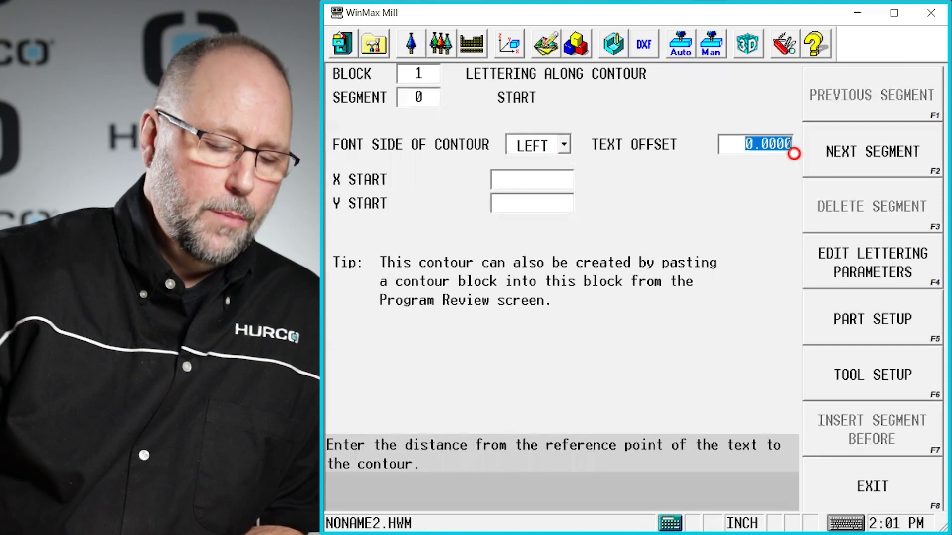
pyautogui.press('BackSpace')
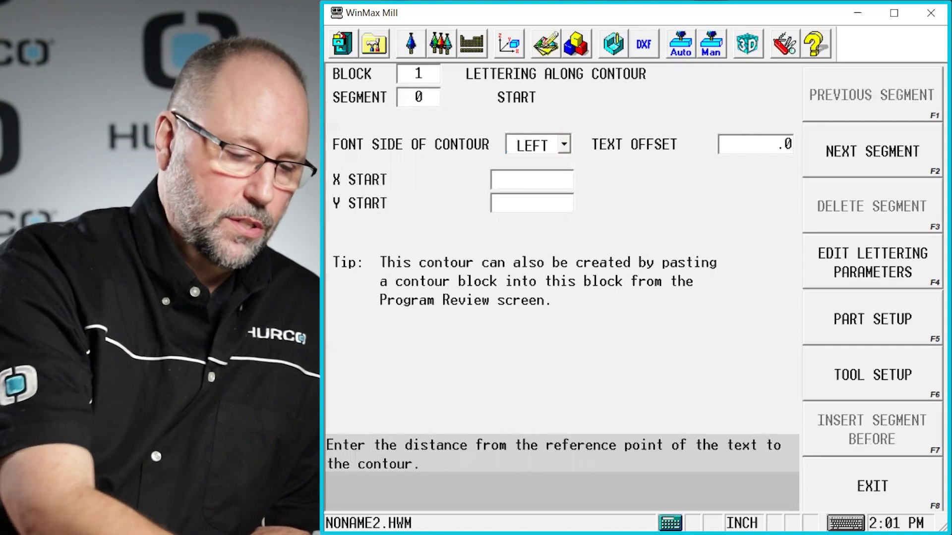
pyautogui.write('.05')
pyautogui.press('Return')
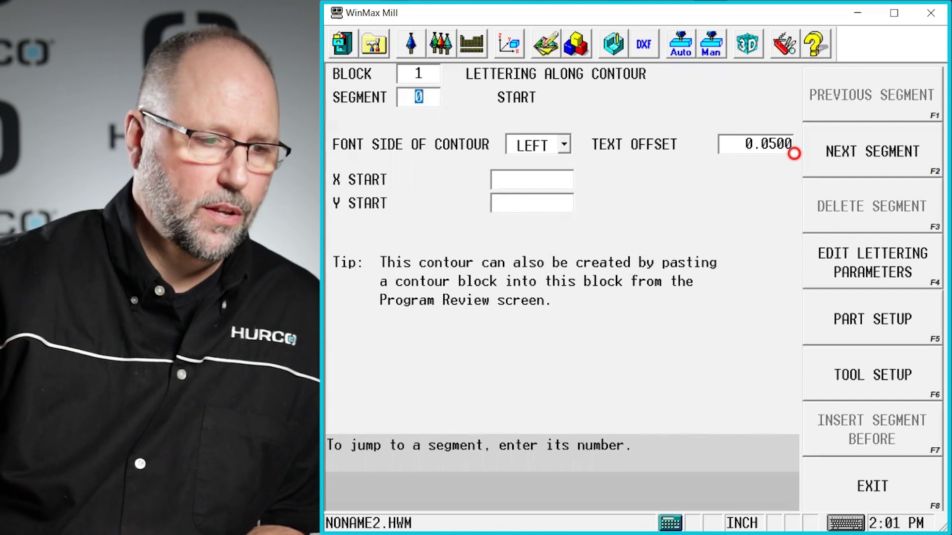
# - Start the contour at X -3.0000, Y 0.0000
pyautogui.click(535, 182)
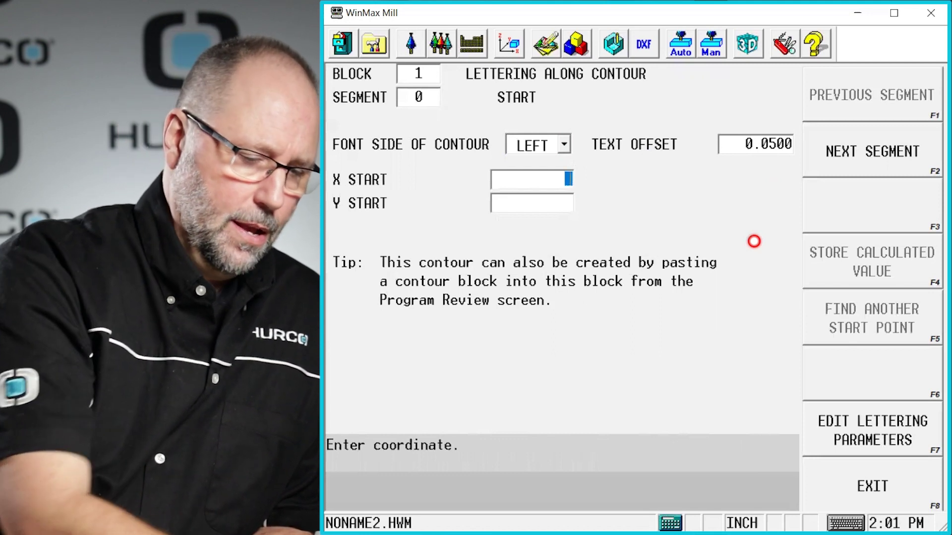
pyautogui.write('-3')
pyautogui.press('Return')
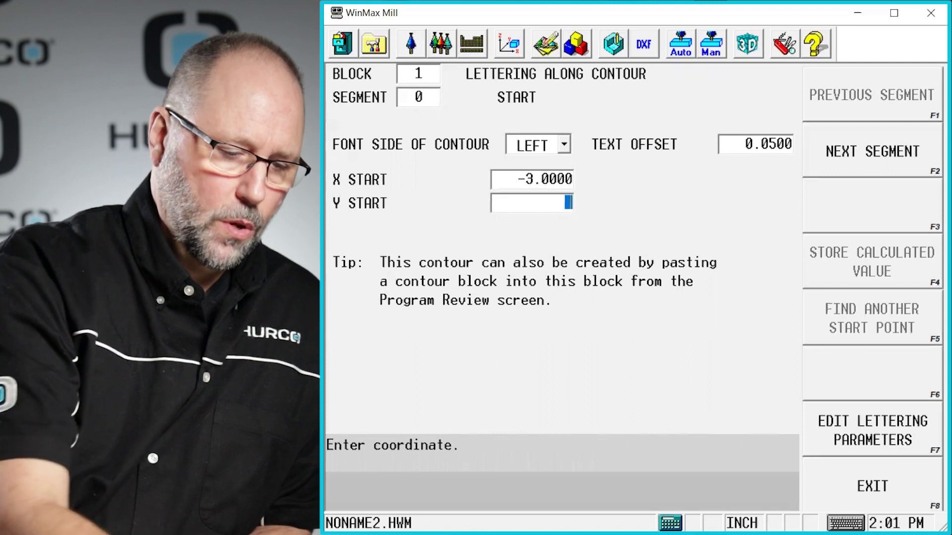
pyautogui.write('0')
pyautogui.press('Return')
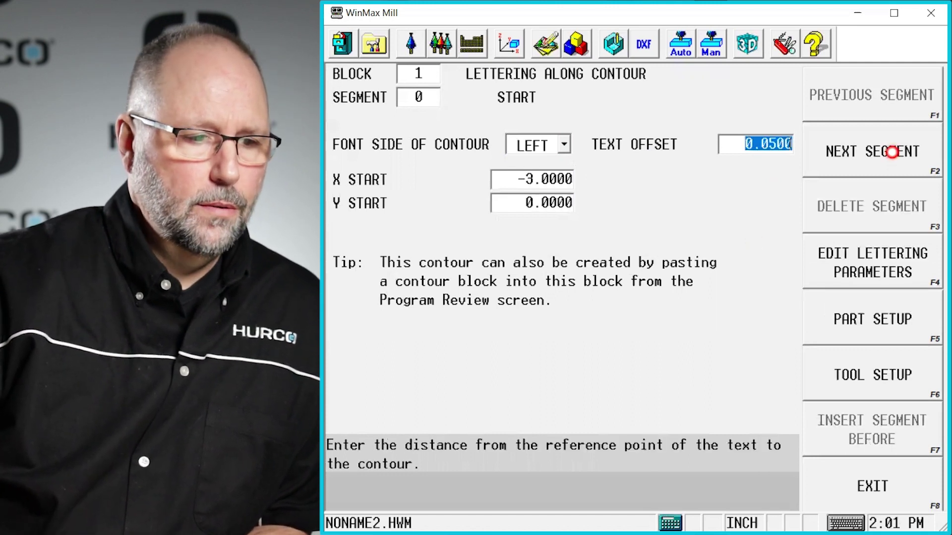
pyautogui.click(892, 152)
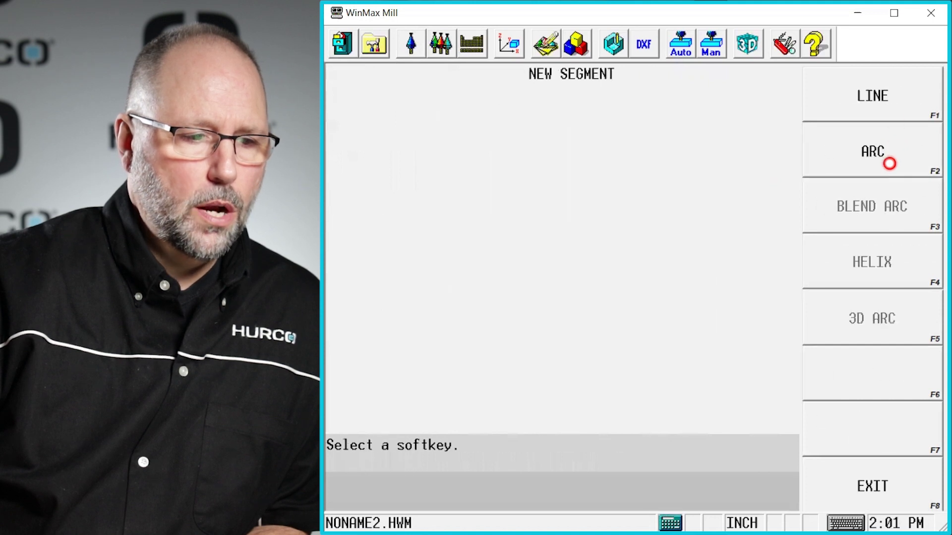
# - Add a clockwise arc segment ending at X 3, Y 0 with center 0,0
pyautogui.click(889, 163)
pyautogui.click(878, 110)
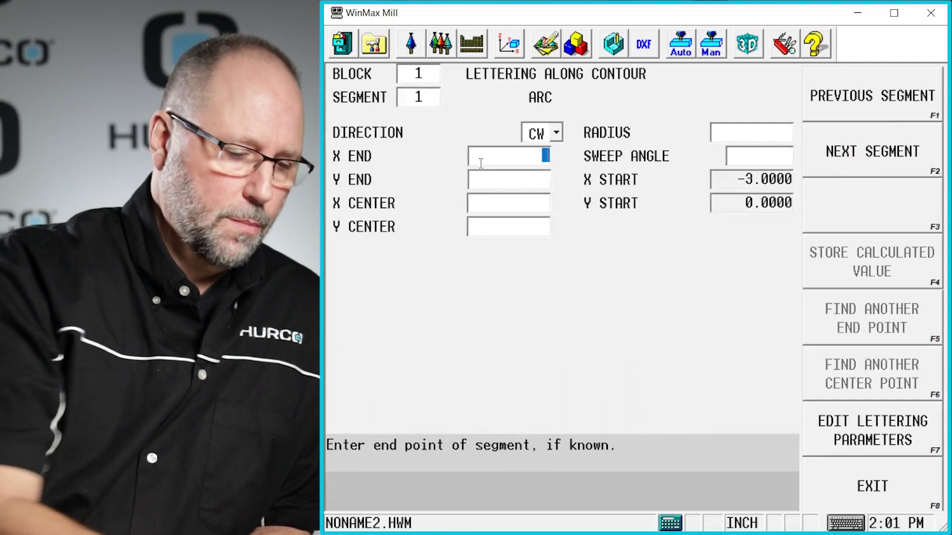
pyautogui.write('3')
pyautogui.press('Return')
pyautogui.write('0')
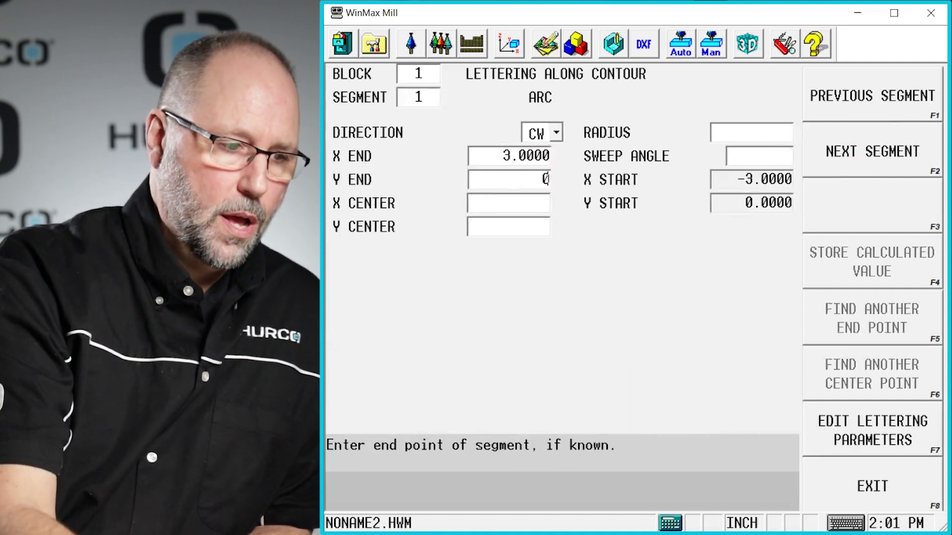
pyautogui.press('Return')
pyautogui.write('0')
pyautogui.press('Return')
pyautogui.write('0')
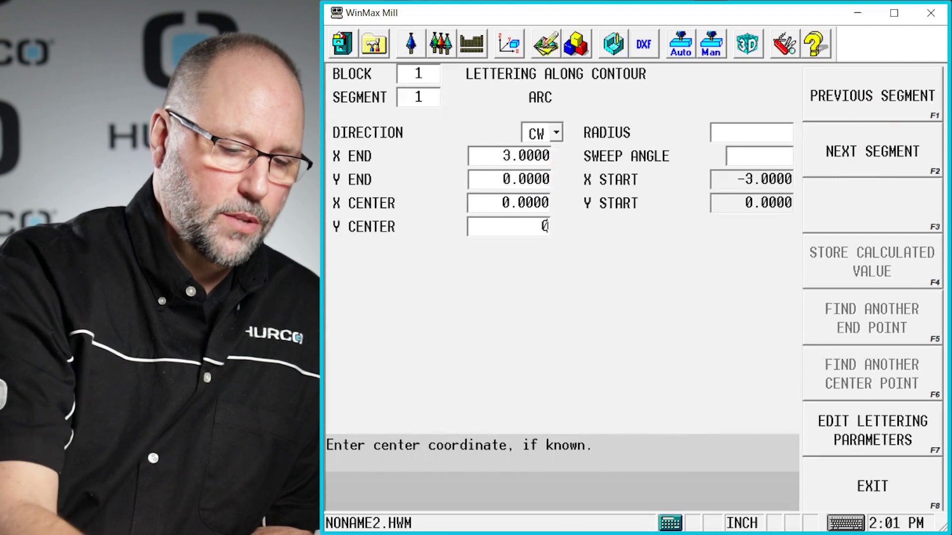
pyautogui.press('Return')
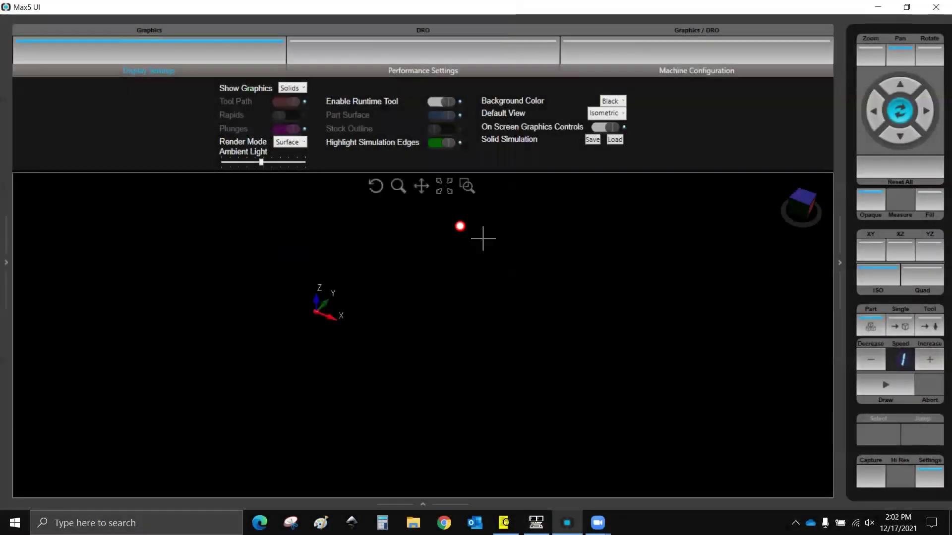
# - Show only the tool path, draw the lettering simulation, and rotate the view to inspect it
pyautogui.click(304, 87)
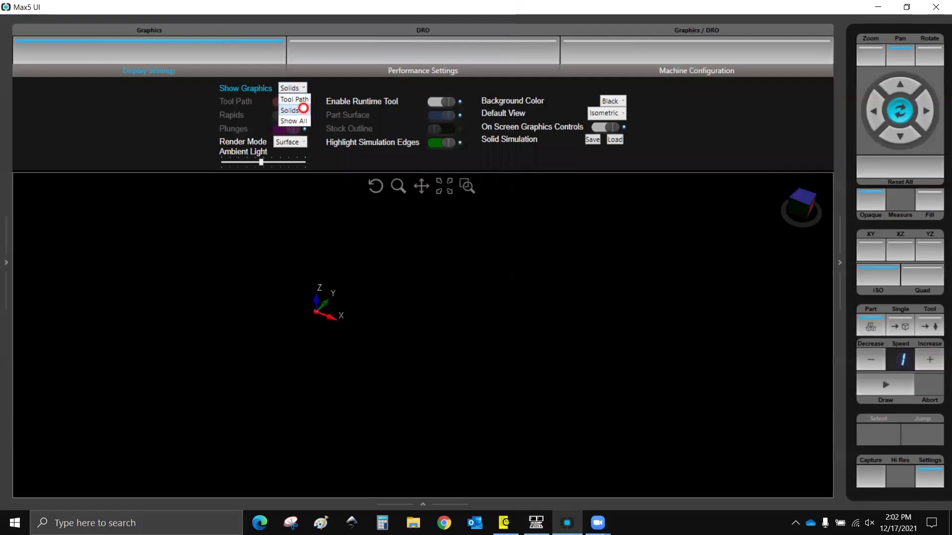
pyautogui.click(302, 103)
pyautogui.click(914, 460)
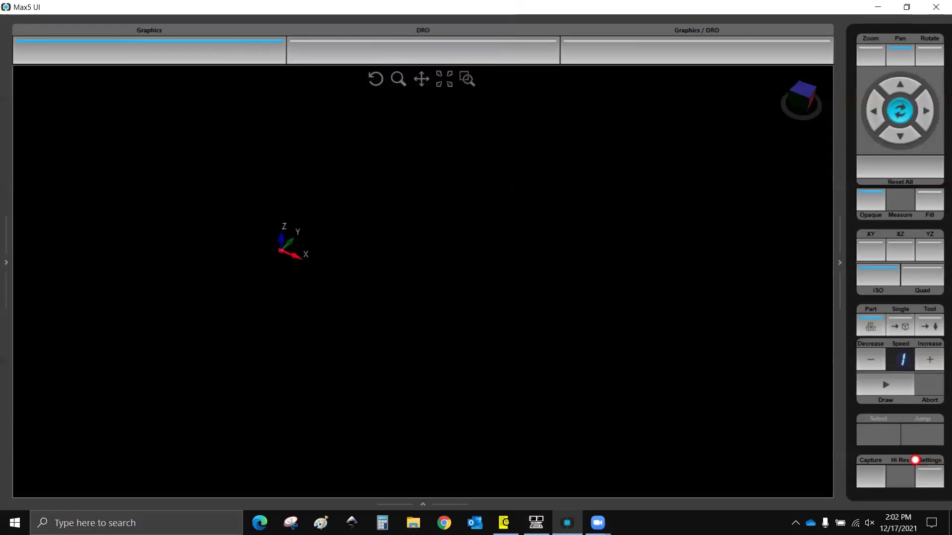
pyautogui.click(876, 390)
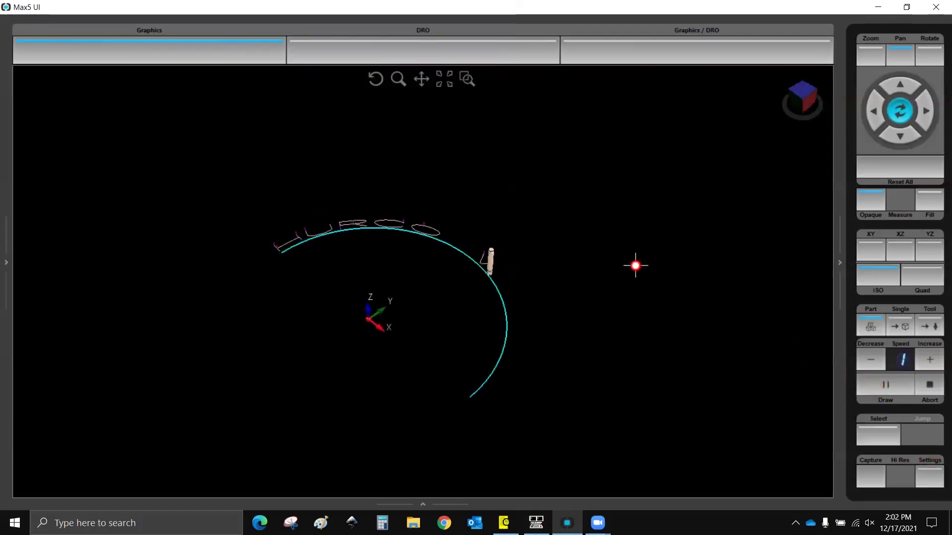
pyautogui.moveTo(255, 330)
pyautogui.mouseDown()
pyautogui.moveTo(294, 351)
pyautogui.moveTo(310, 427)
pyautogui.mouseUp()
pyautogui.moveTo(406, 312); pyautogui.dragTo(396, 342)
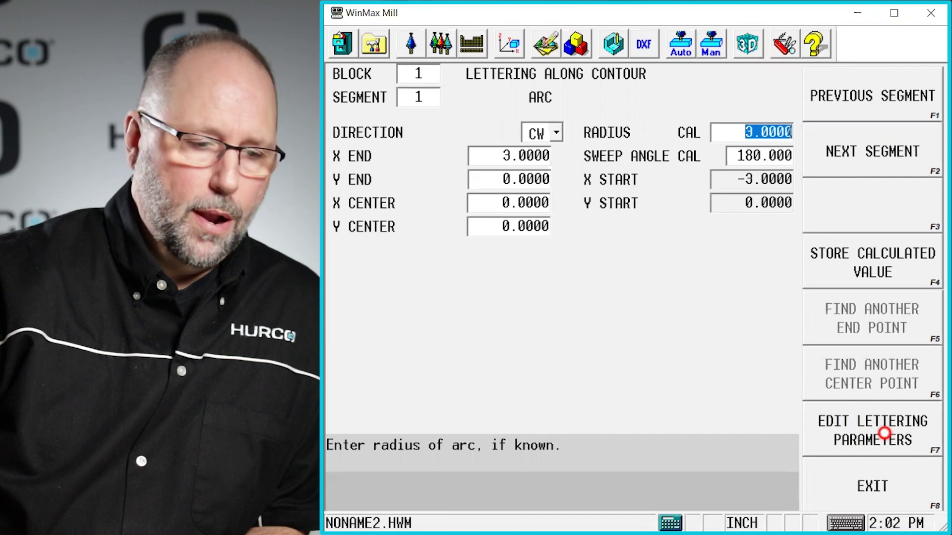
pyautogui.click(885, 434)
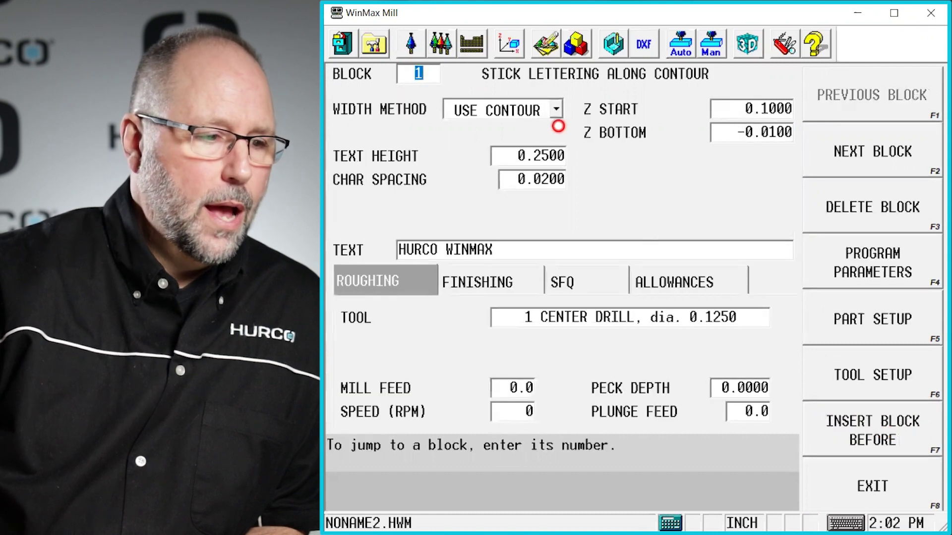
# - Switch the width method to SPECIFY WIDTH with a 6.0000 text width
pyautogui.click(556, 108)
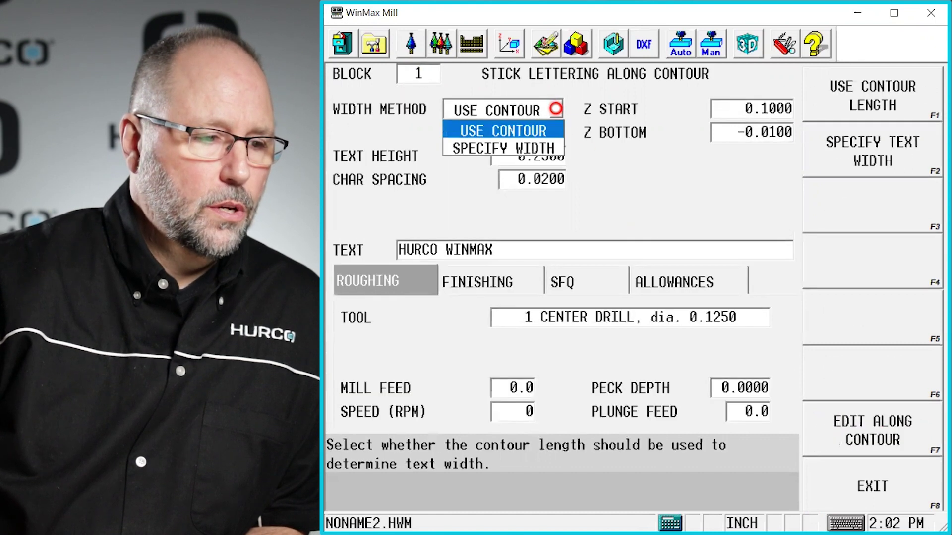
pyautogui.click(545, 147)
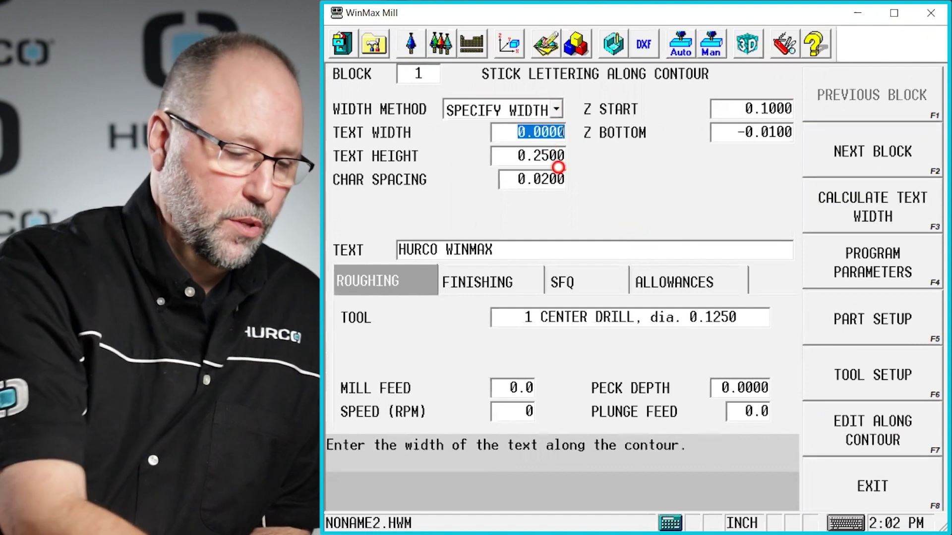
pyautogui.write('6')
pyautogui.press('Return')
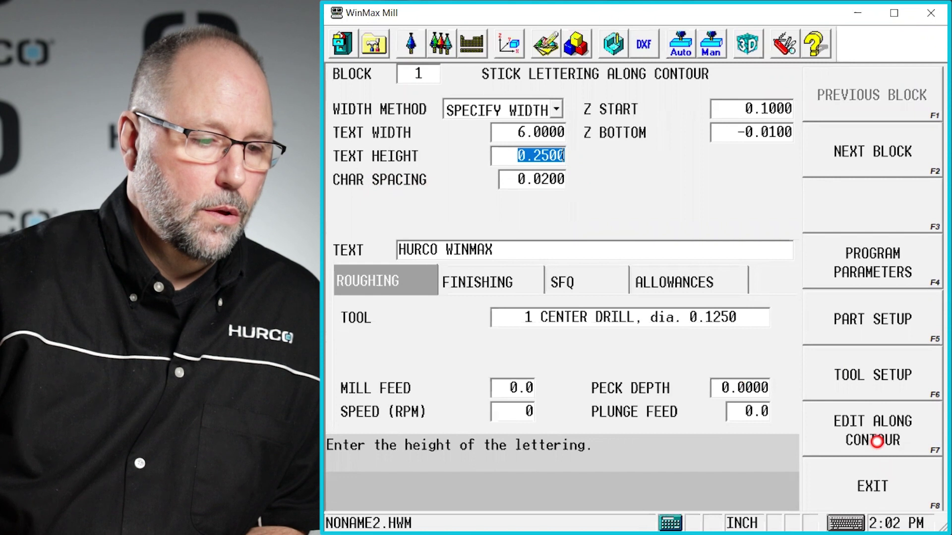
pyautogui.click(877, 441)
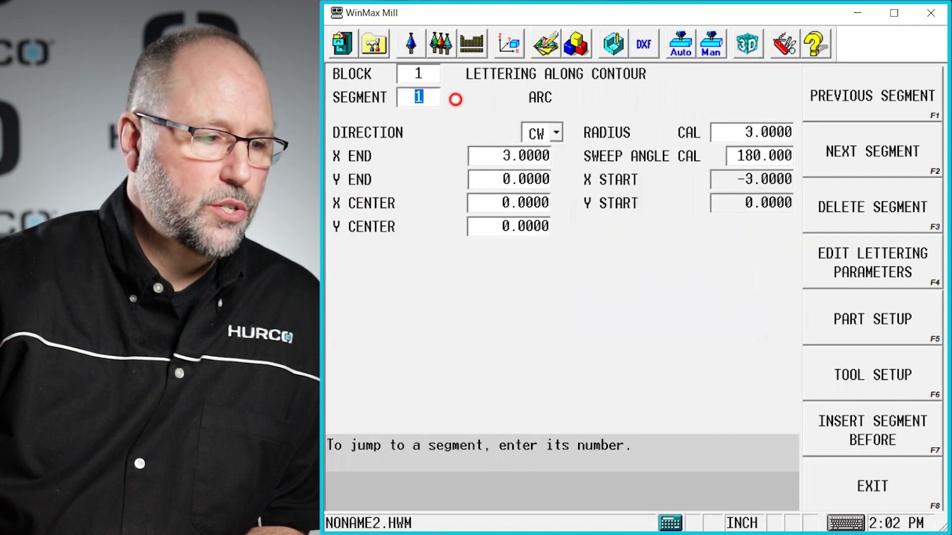
# - Jump to contour segment 0 and change its text offset to 1.0000
pyautogui.write('0')
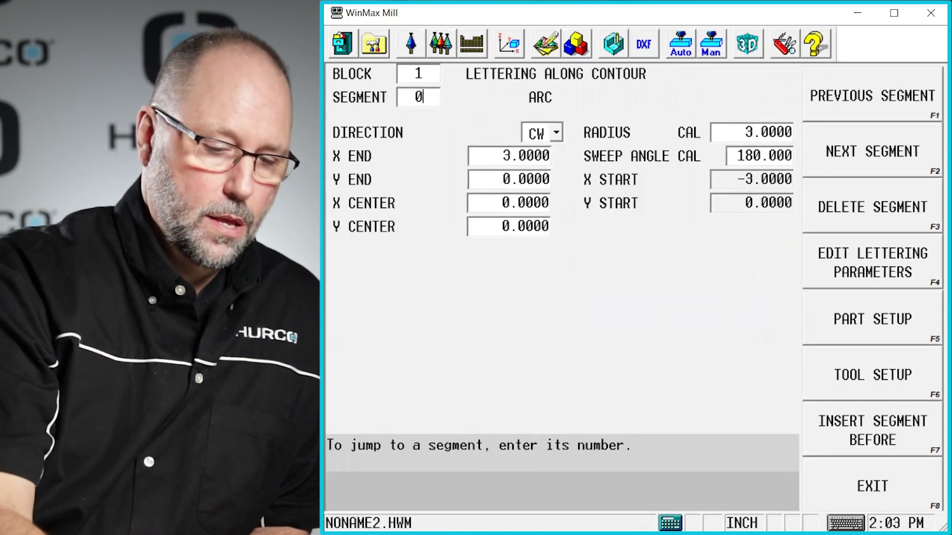
pyautogui.press('Return')
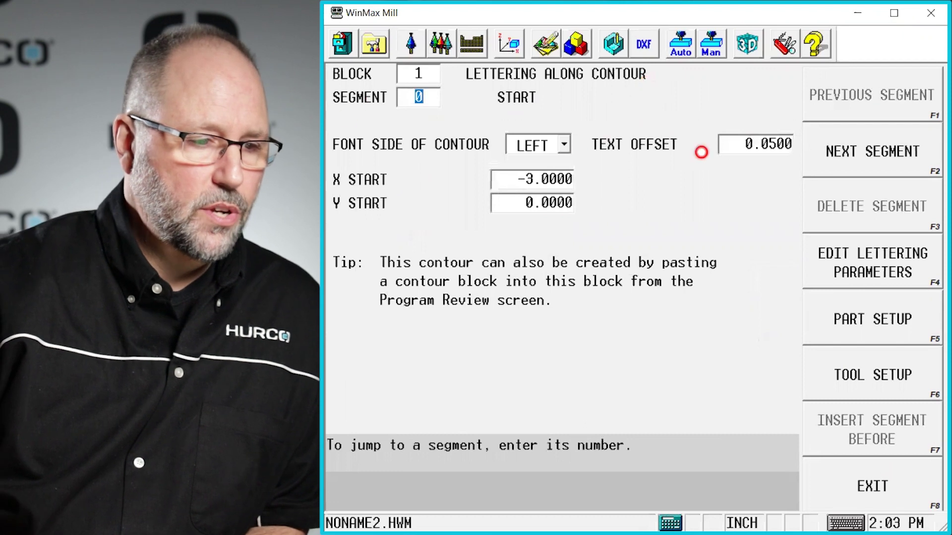
pyautogui.click(740, 147)
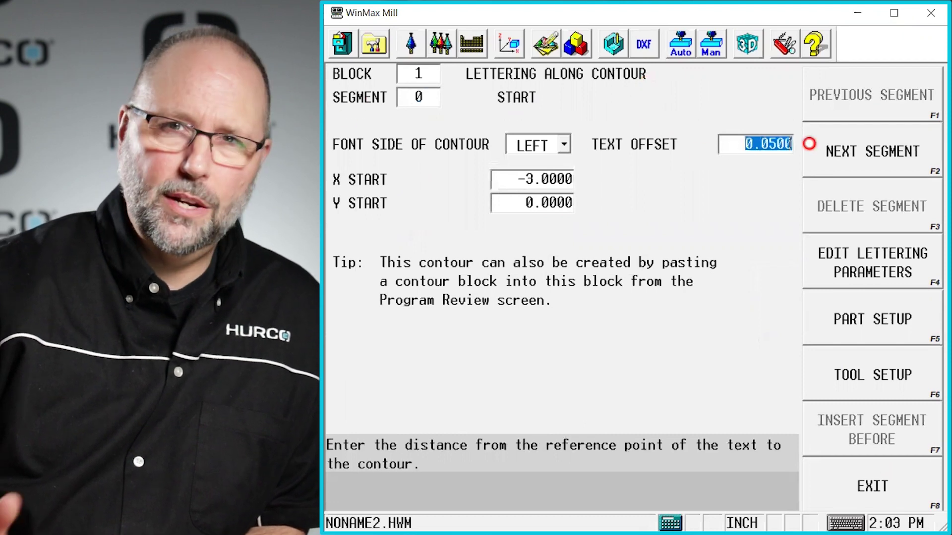
pyautogui.write('1.')
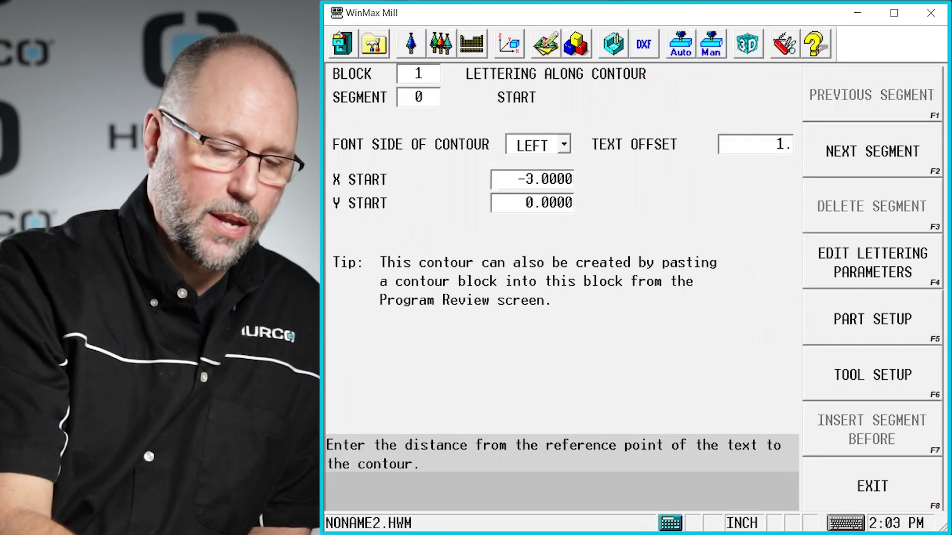
pyautogui.press('Return')
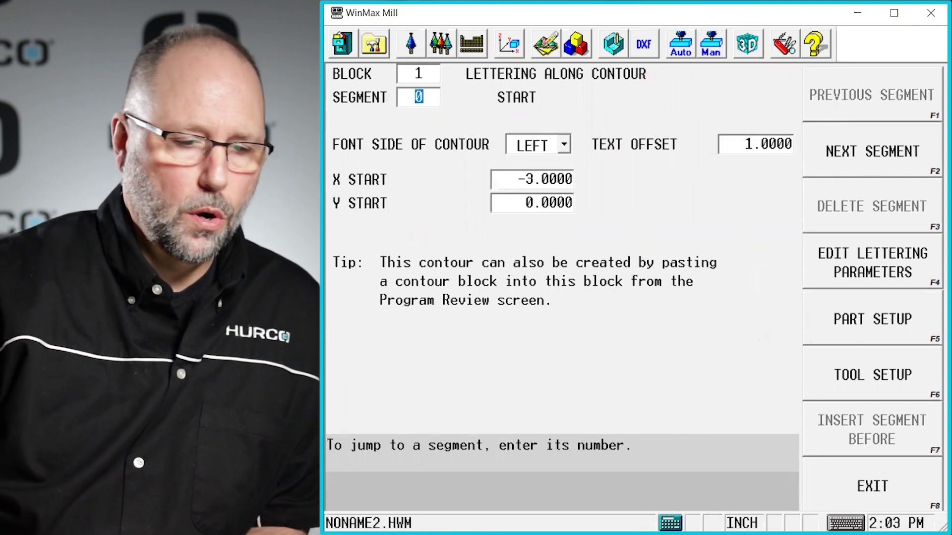